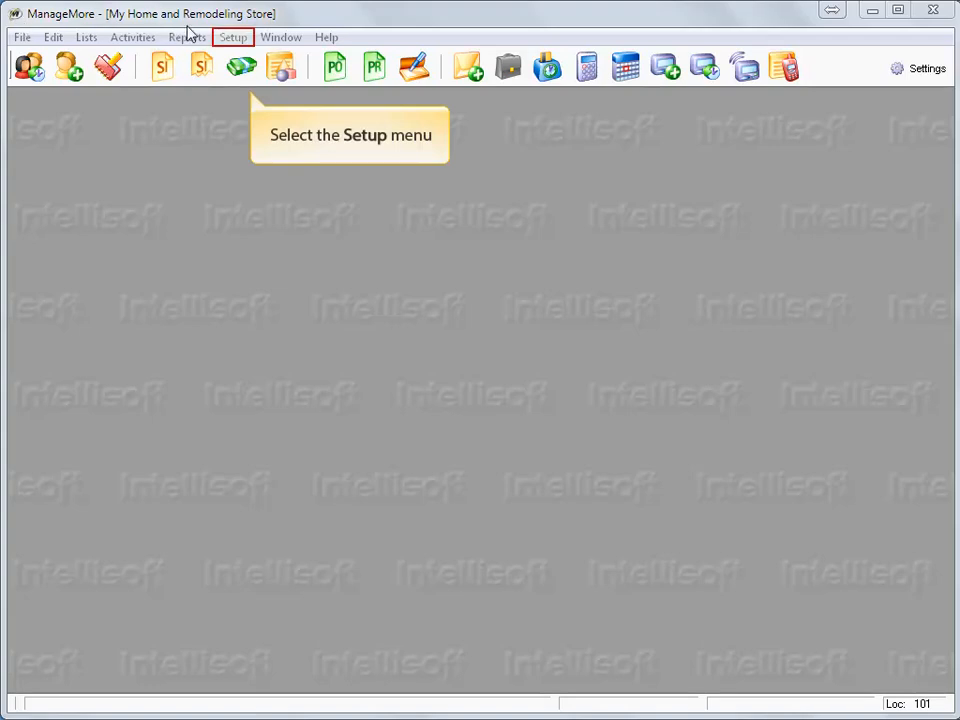
# Open the company's Tax (Sales) settings in the application setup and save the setup configuration
pyautogui.click(233, 38)
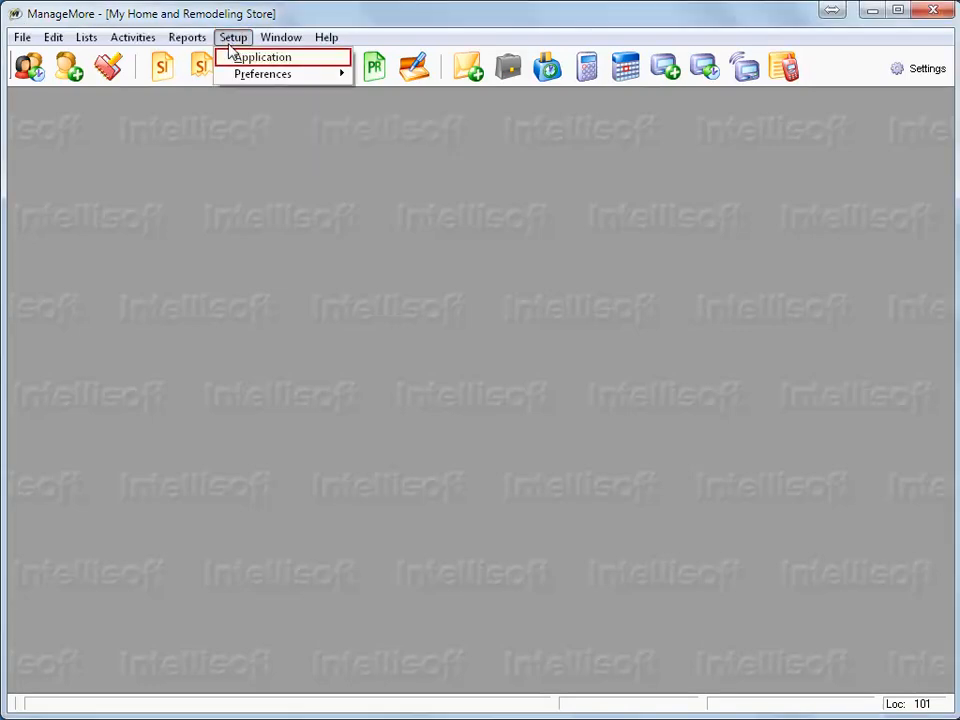
pyautogui.click(228, 58)
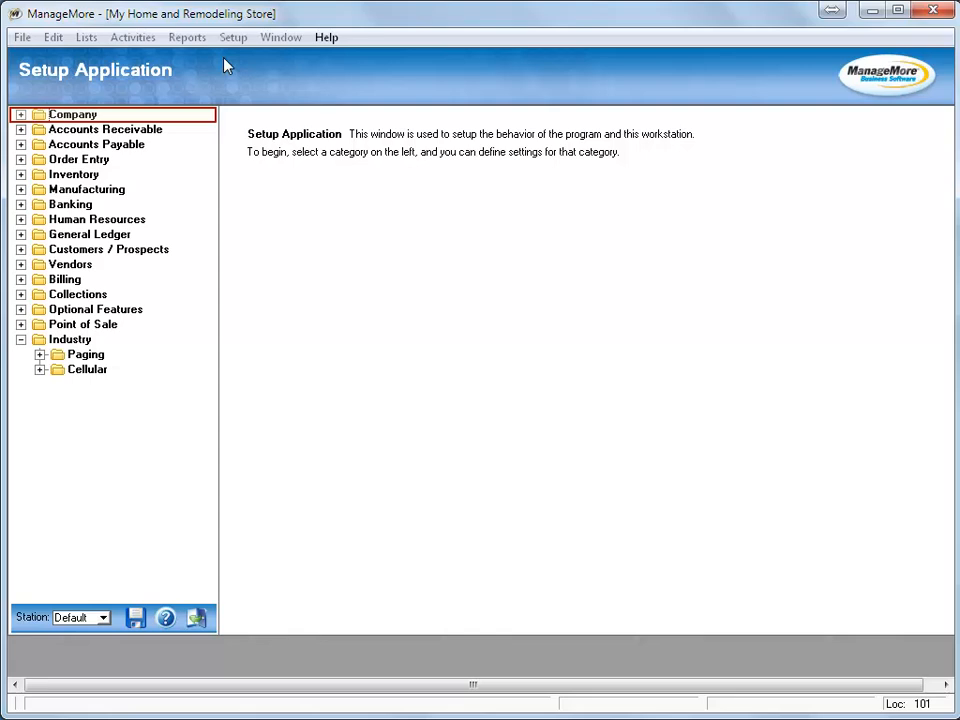
pyautogui.click(21, 115)
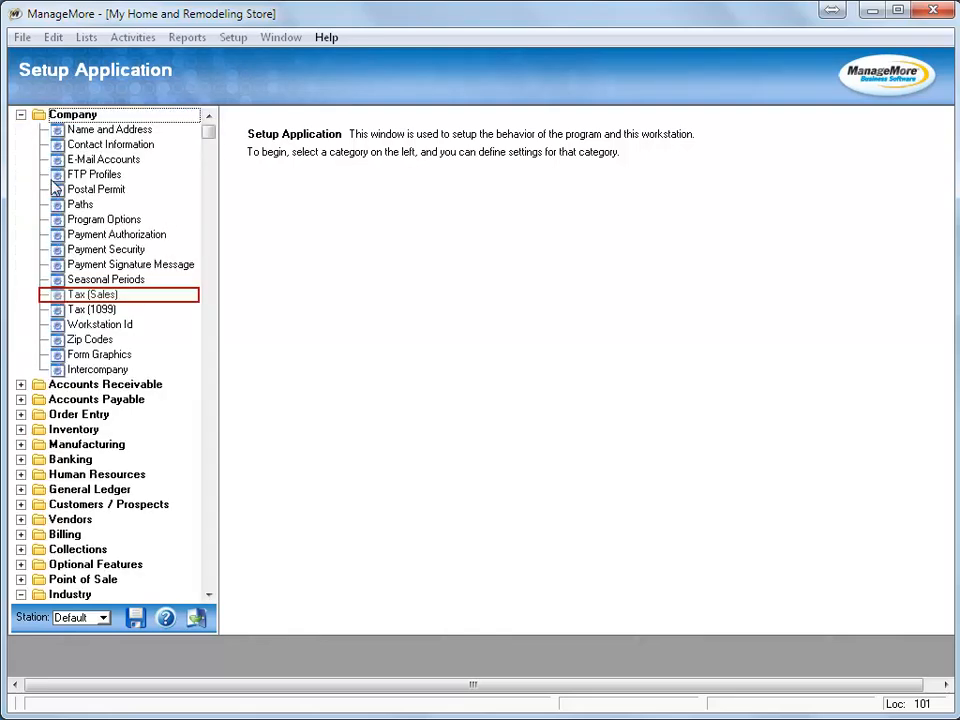
pyautogui.click(62, 295)
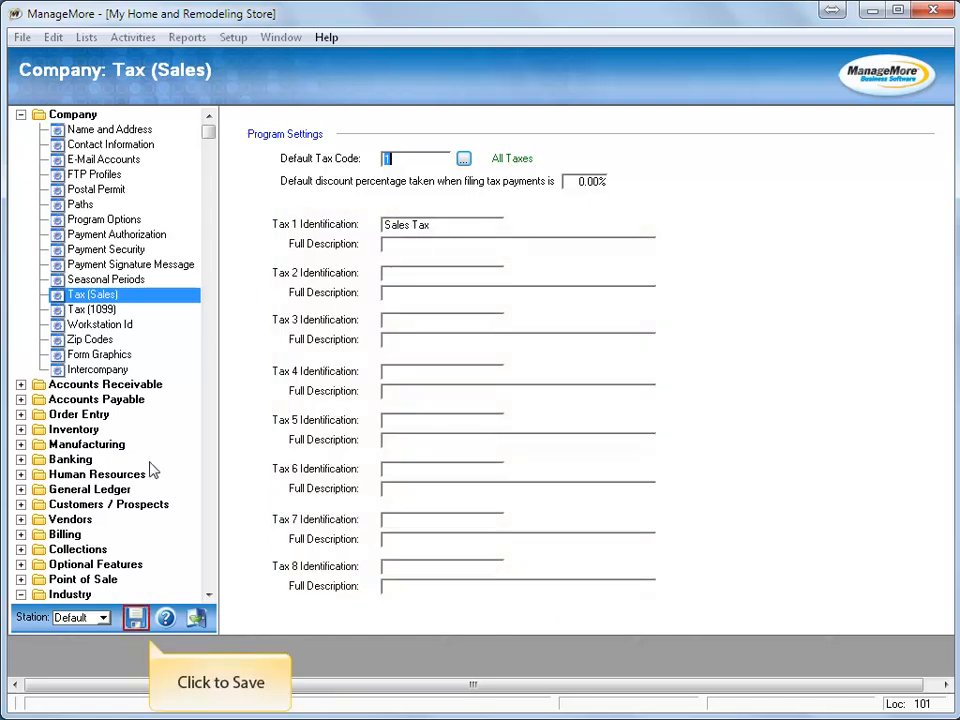
pyautogui.click(136, 618)
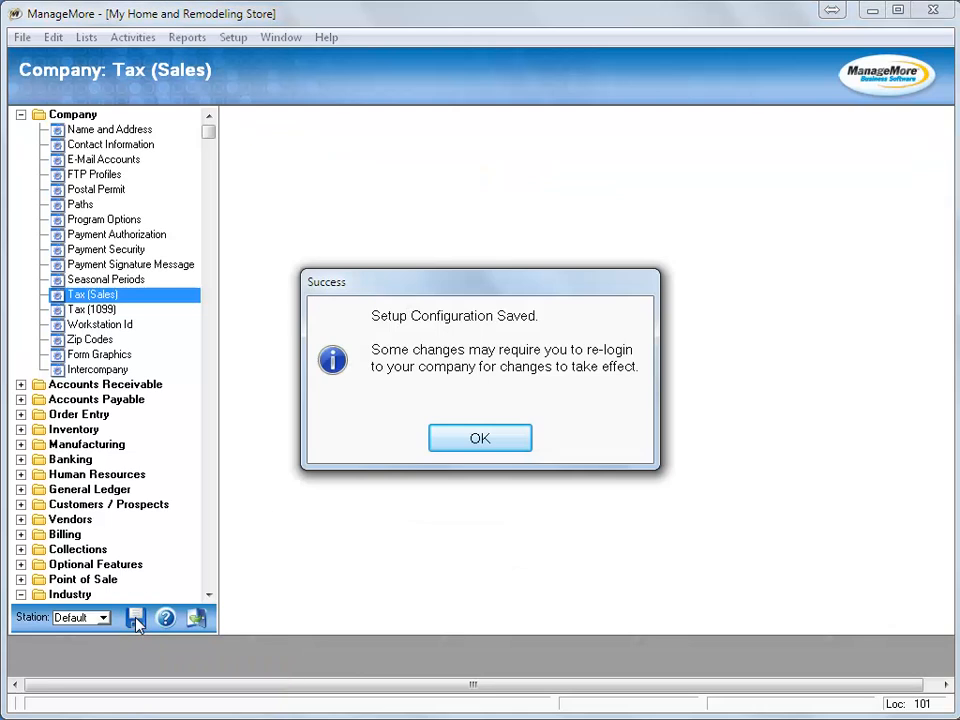
pyautogui.click(482, 448)
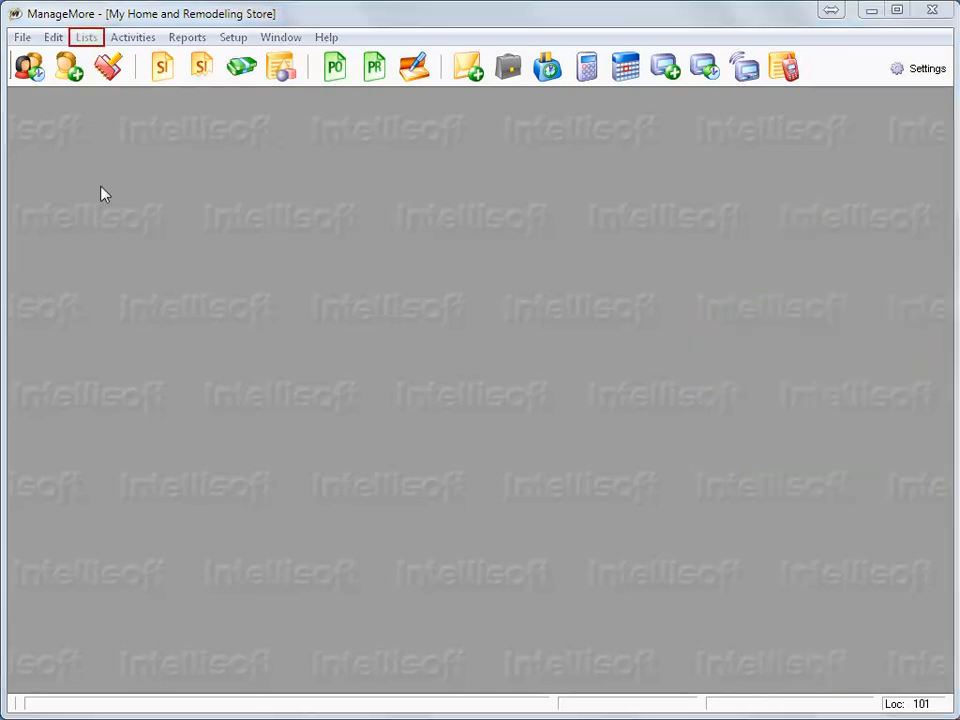
# Start a new tax code record NC with the description North Carolina Sales Tax and the tax region North Carolina
pyautogui.click(86, 44)
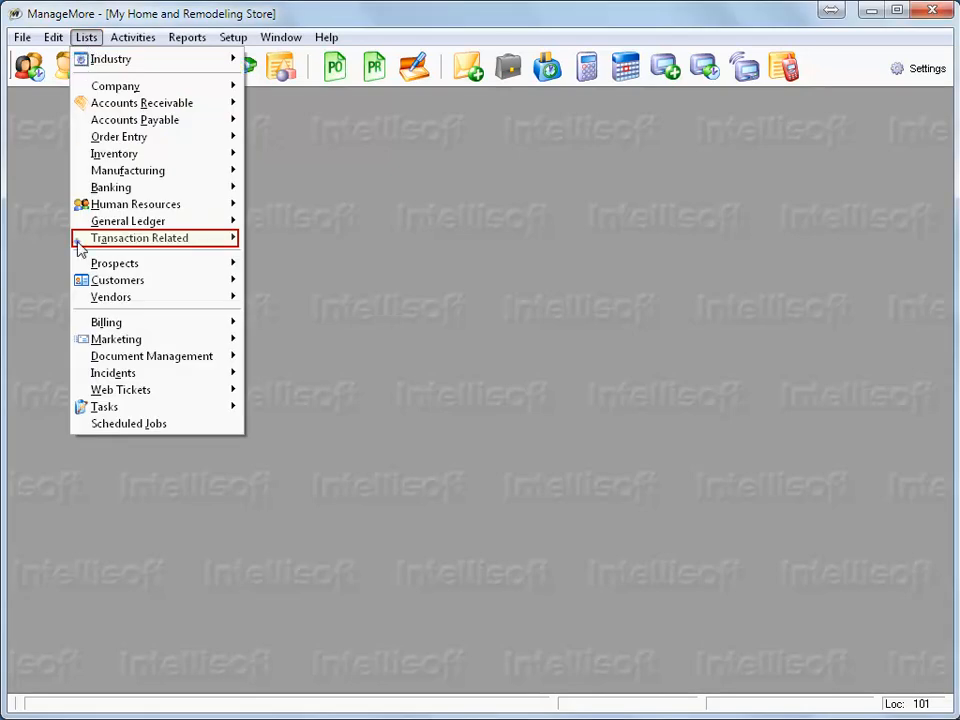
pyautogui.moveTo(77, 242)
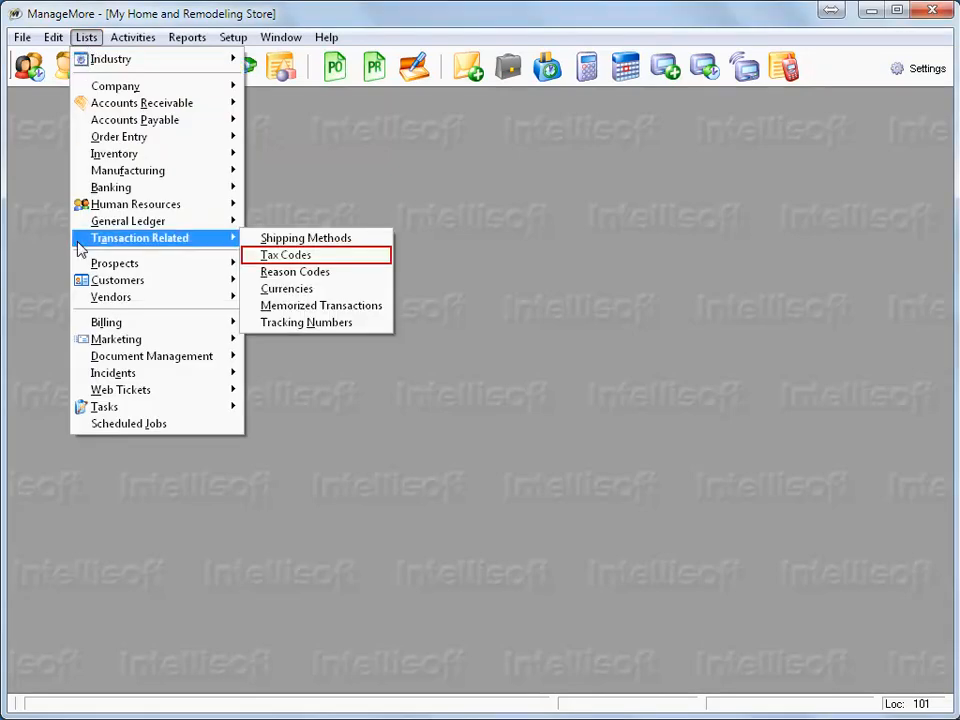
pyautogui.click(253, 262)
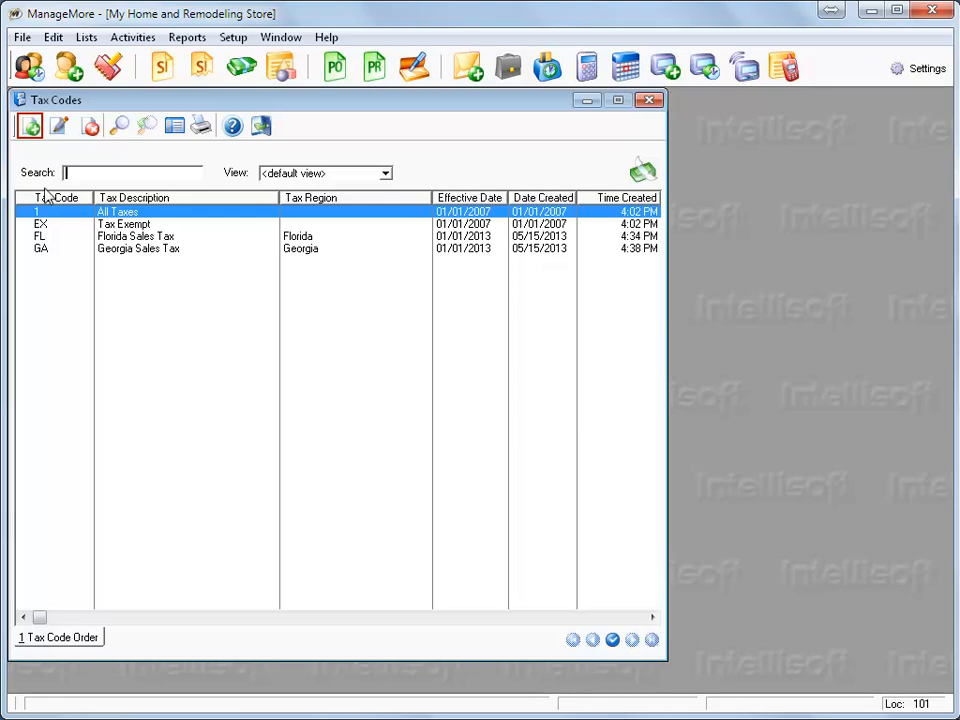
pyautogui.click(29, 128)
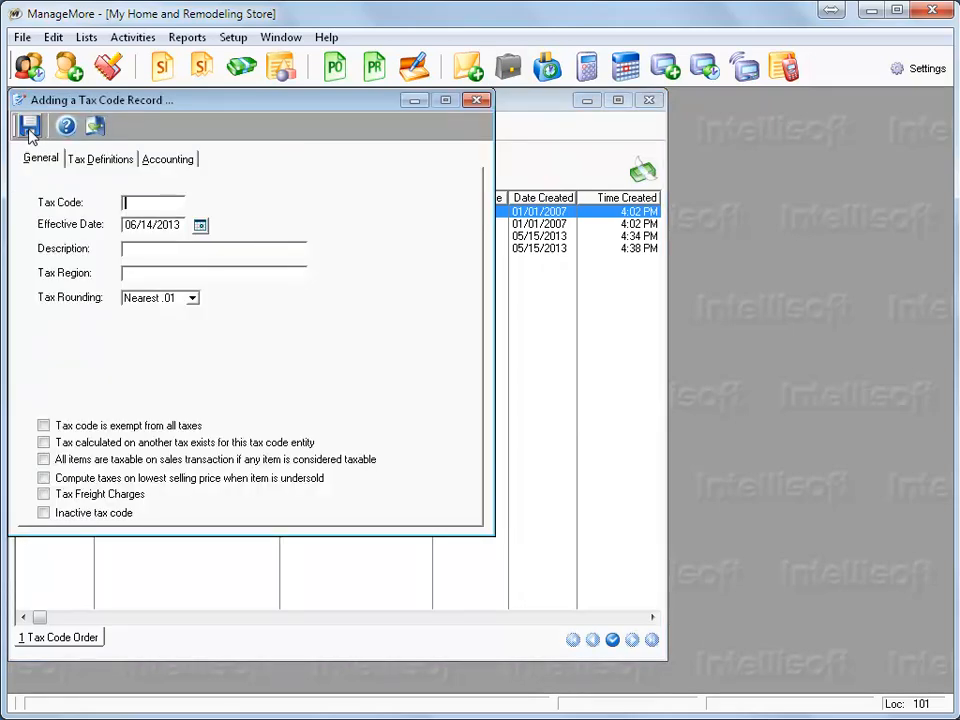
pyautogui.write('NC')
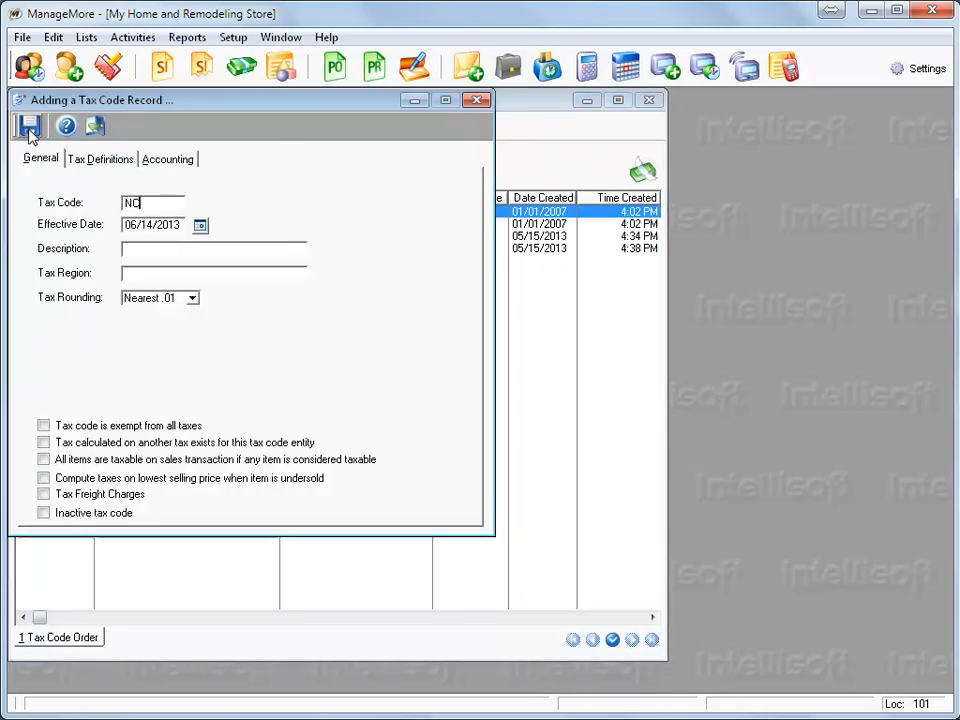
pyautogui.press('Tab')
pyautogui.press('Tab')
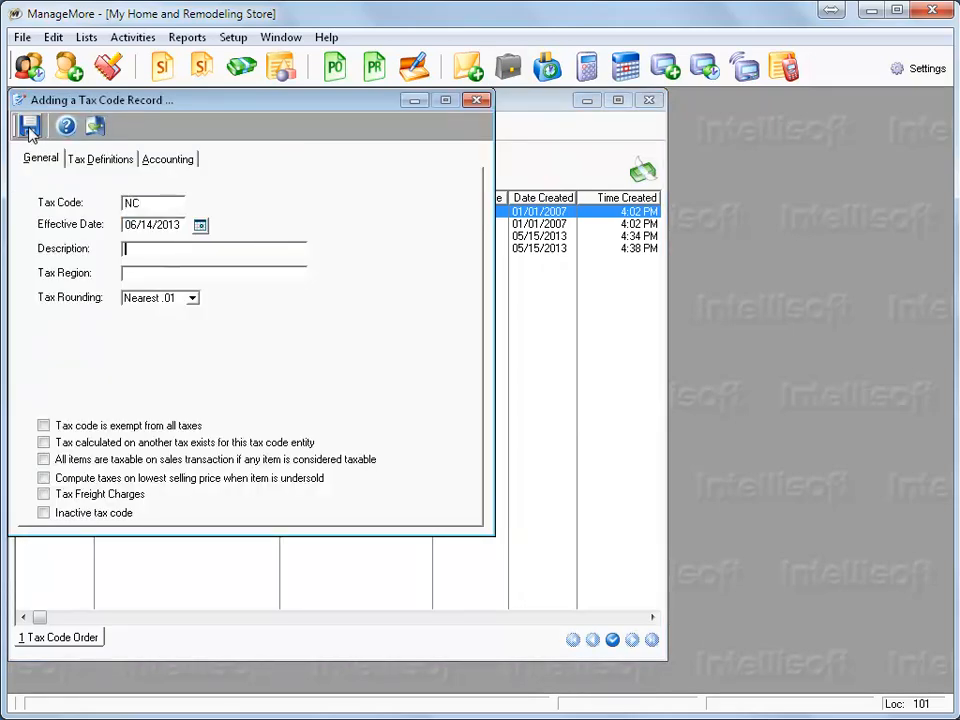
pyautogui.write('North Carolina Sales Tax')
pyautogui.press('Tab')
pyautogui.write('North Carolina')
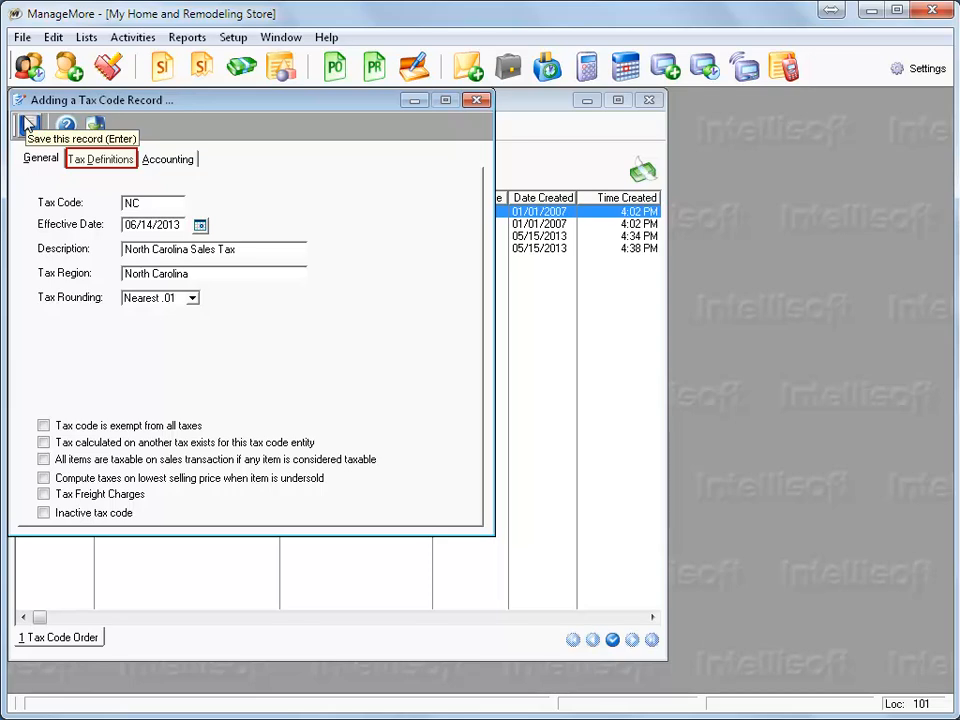
# Define the state tax as Percentage Basis at 6%, save the tax code record and close the Tax Codes list
pyautogui.click(97, 162)
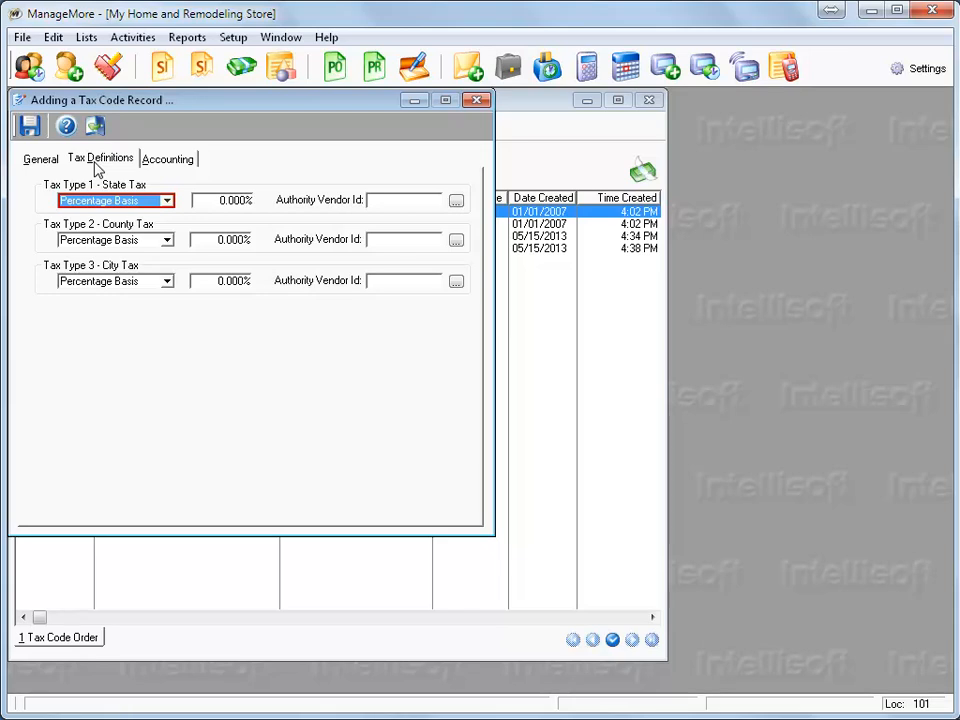
pyautogui.click(167, 203)
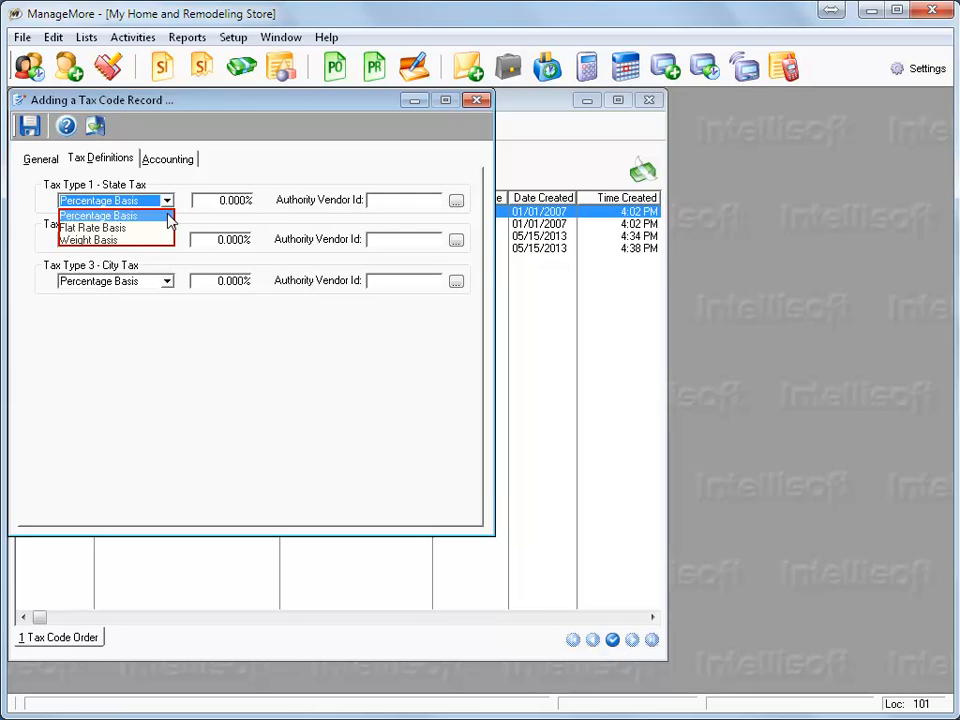
pyautogui.click(168, 217)
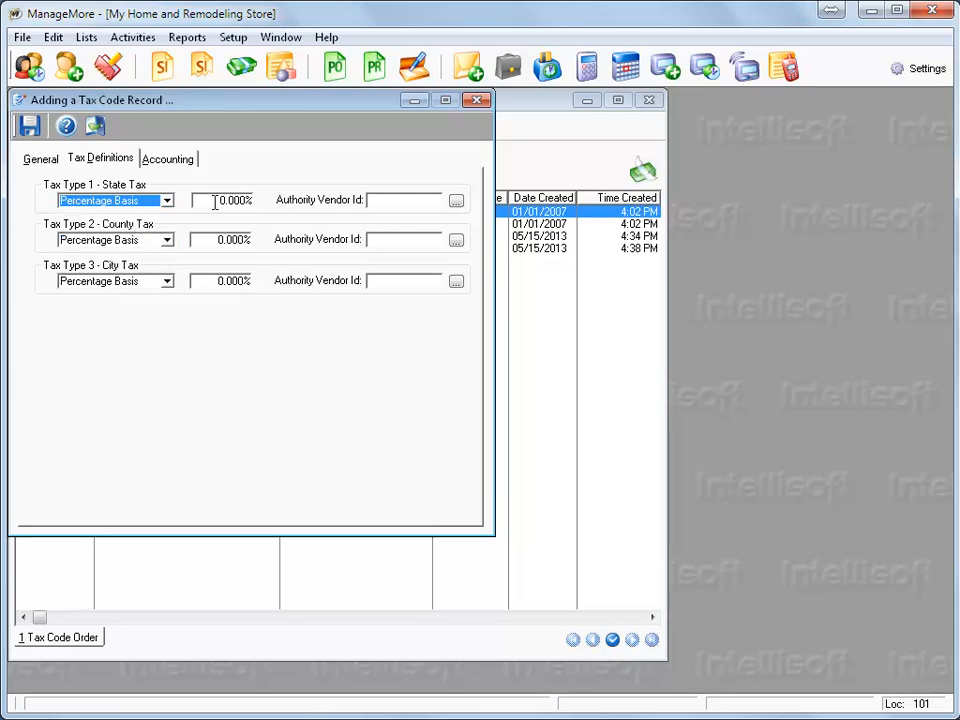
pyautogui.moveTo(214, 203); pyautogui.dragTo(235, 201)
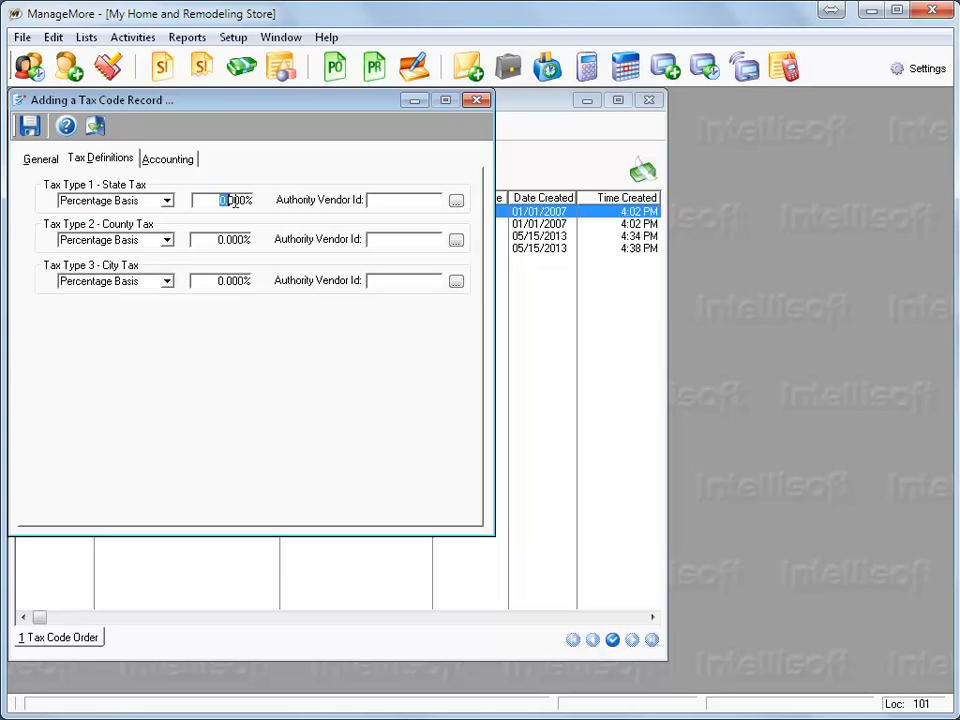
pyautogui.moveTo(235, 201); pyautogui.dragTo(252, 201)
pyautogui.write('6')
pyautogui.press('Tab')
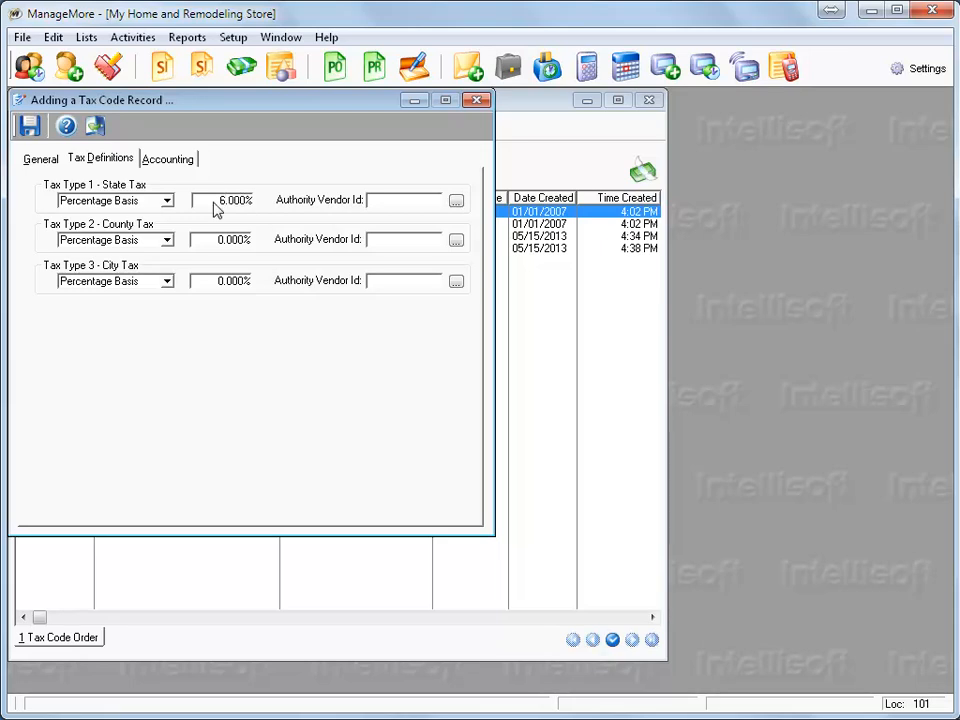
pyautogui.click(29, 127)
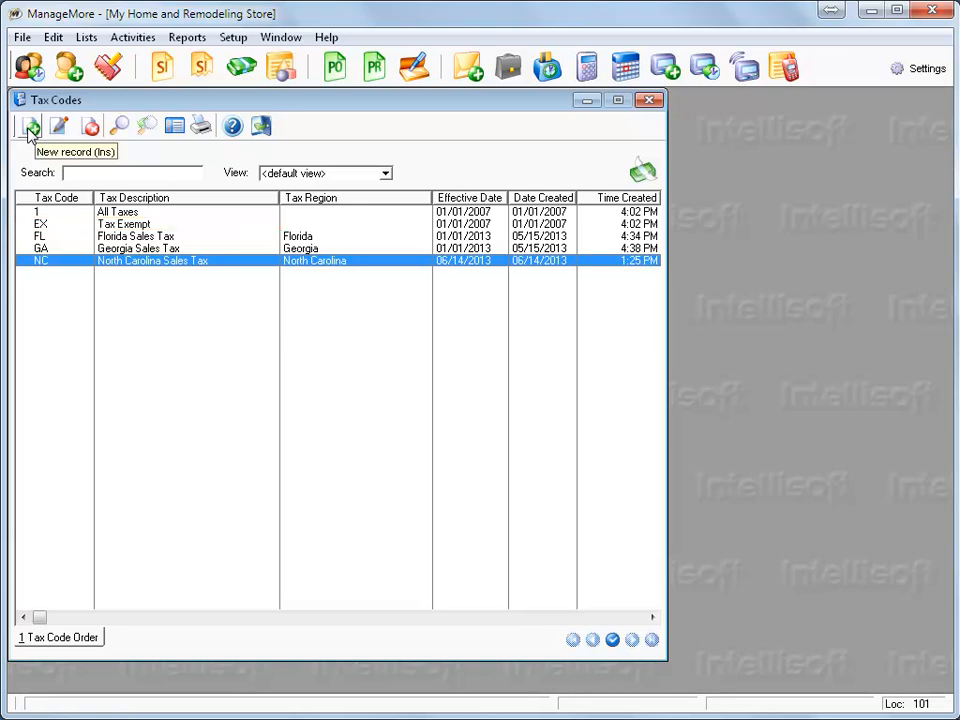
pyautogui.click(259, 127)
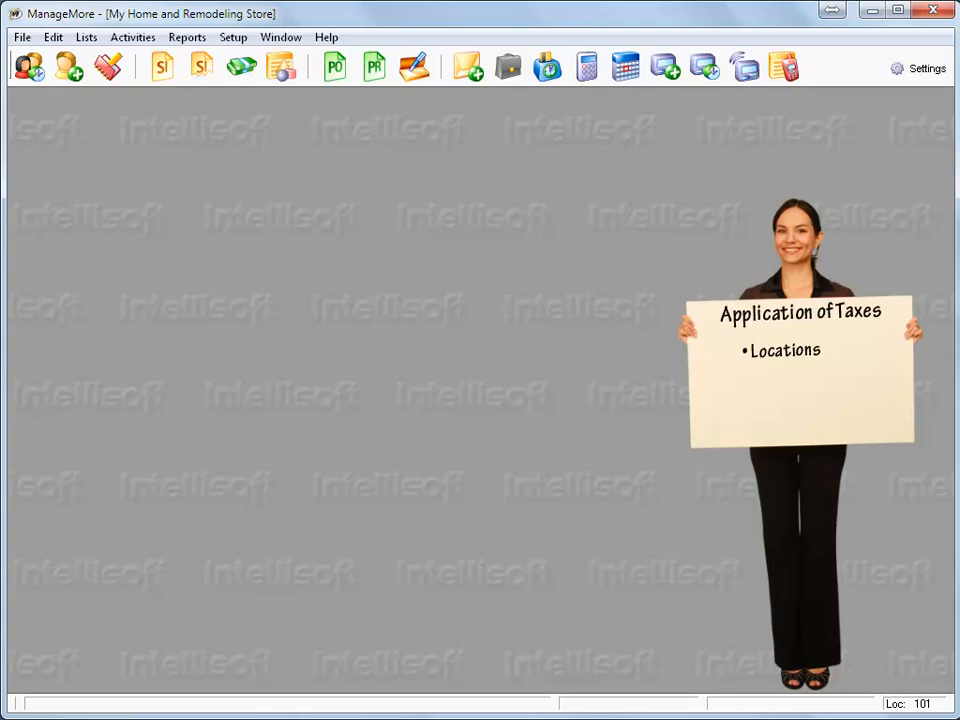
# Set the default tax code of the Atlanta retail store location to GA, Georgia Sales Tax
pyautogui.click(86, 37)
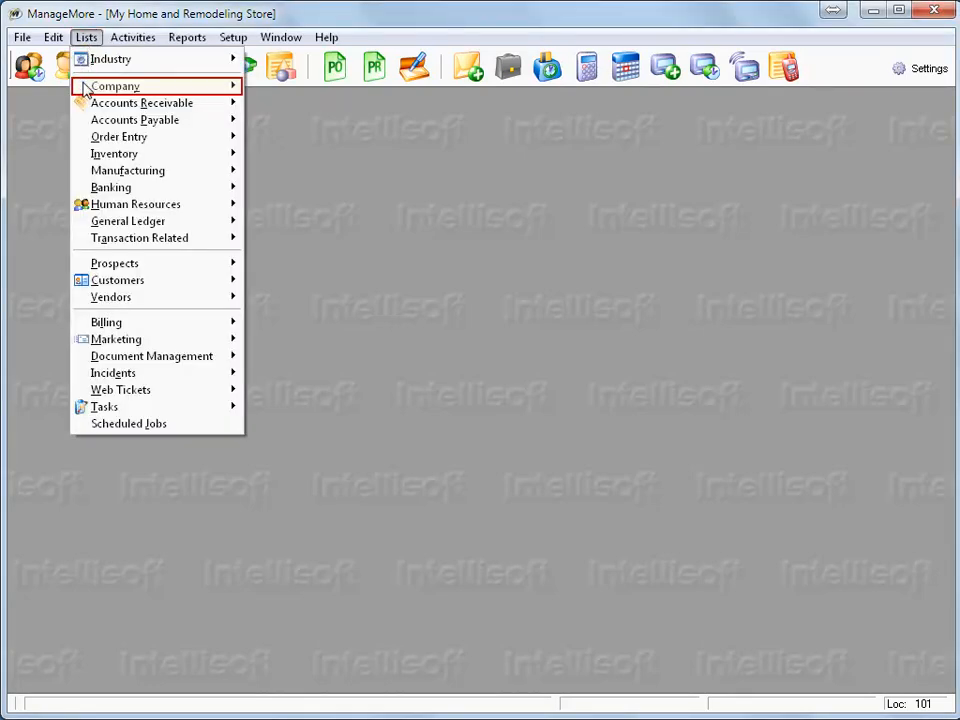
pyautogui.click(86, 87)
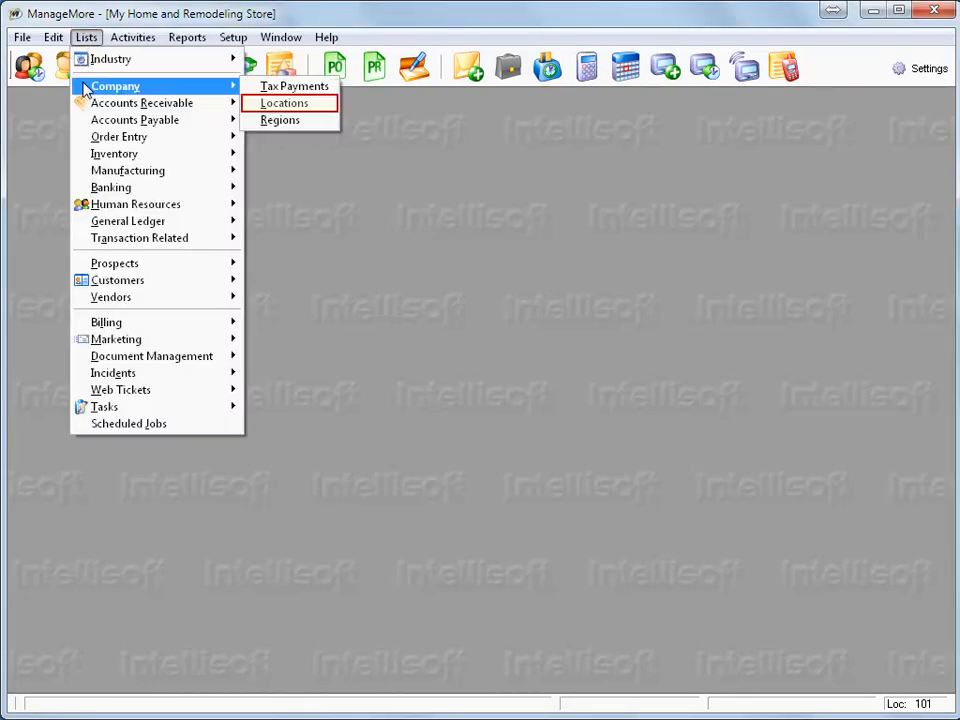
pyautogui.click(248, 103)
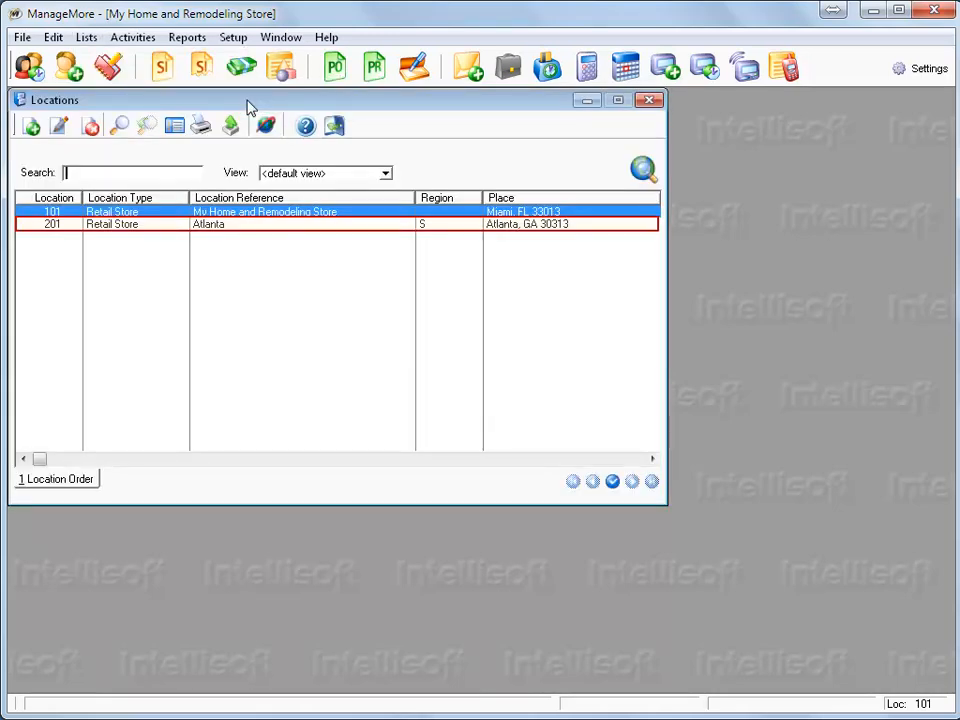
pyautogui.doubleClick(70, 226)
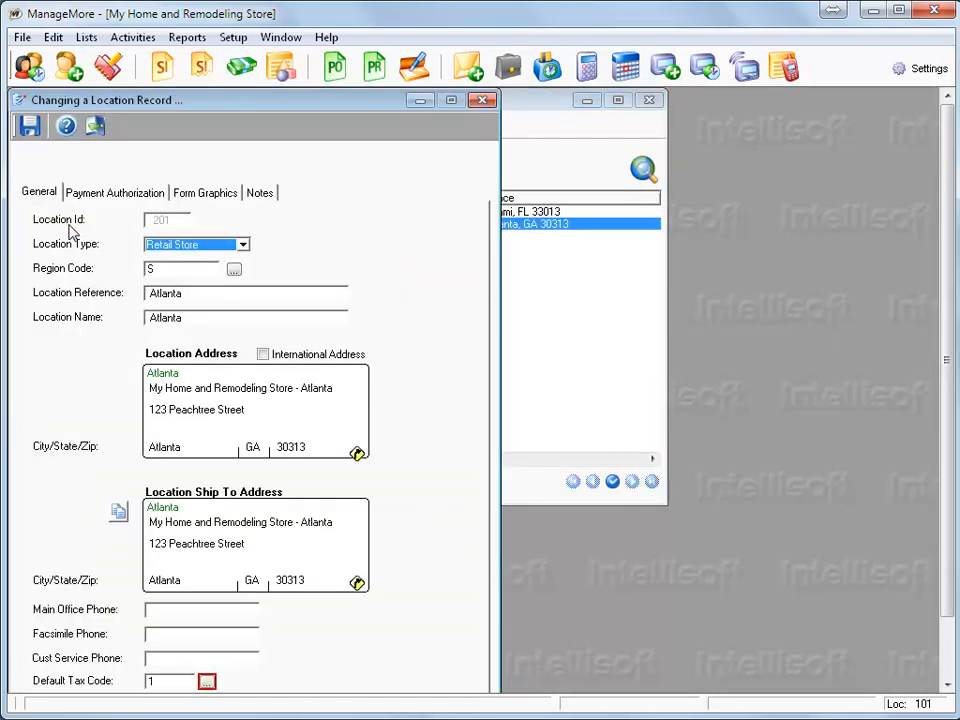
pyautogui.click(206, 682)
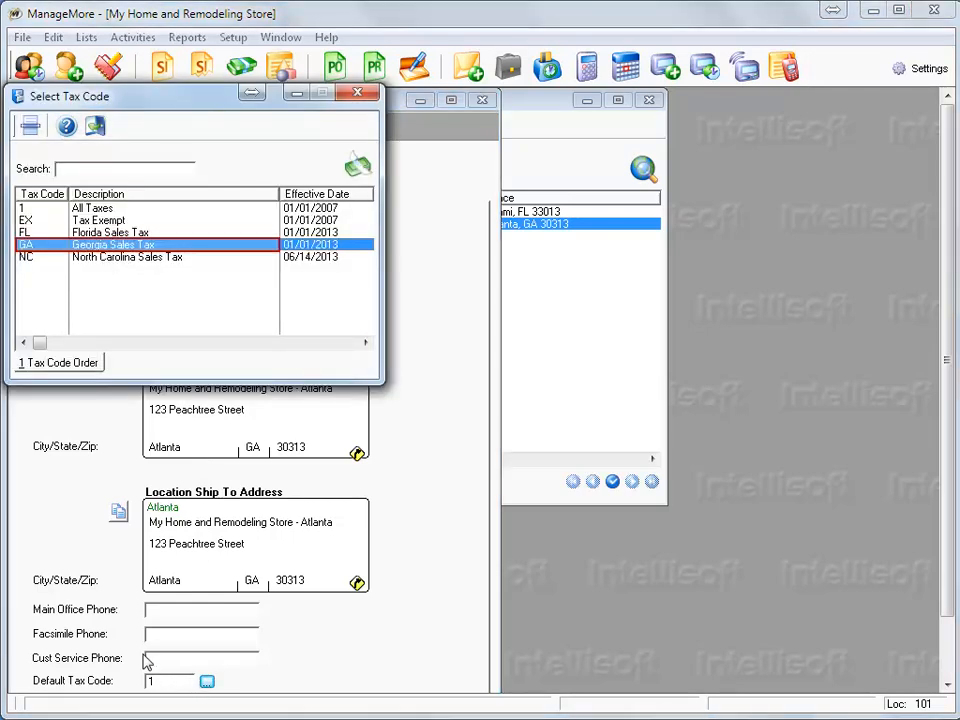
pyautogui.doubleClick(58, 246)
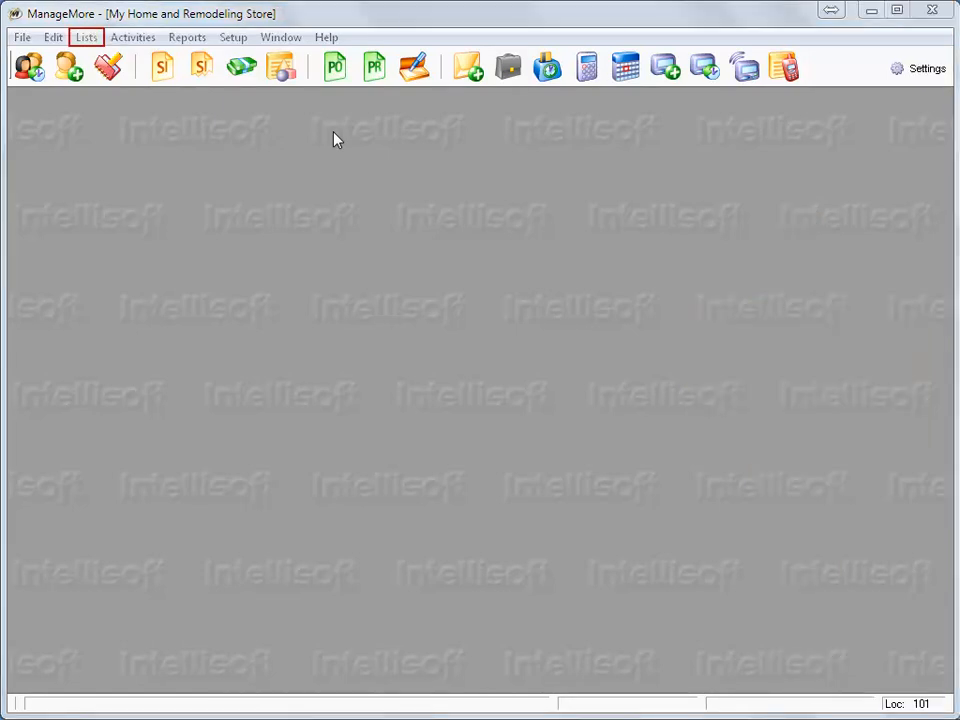
# Set the tax code of the second customer in the customer list to EX, Tax Exempt, and save the record
pyautogui.click(87, 38)
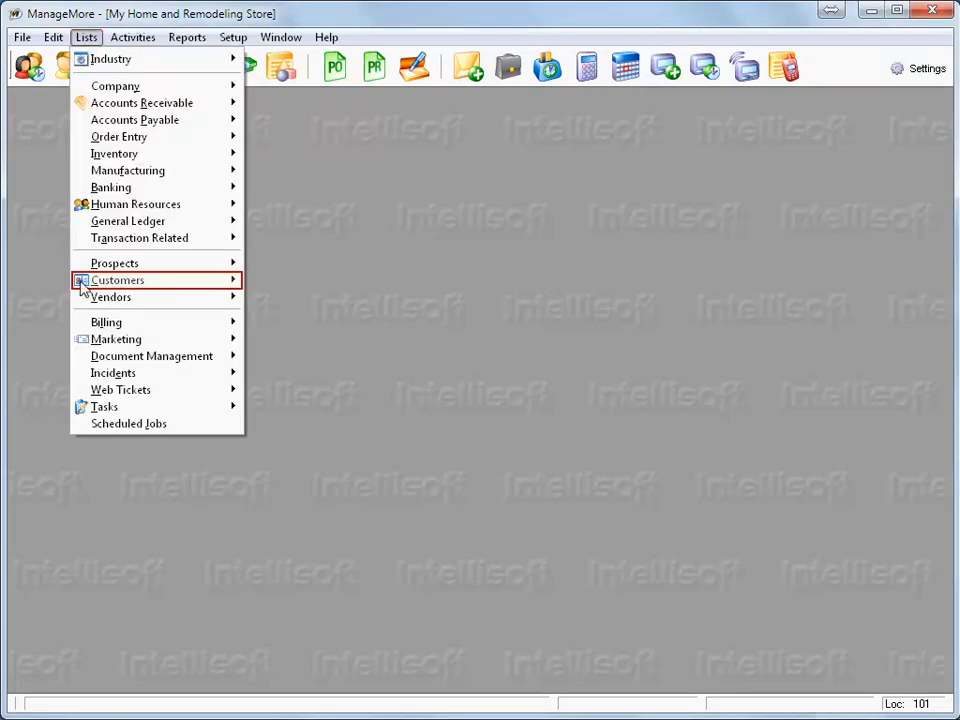
pyautogui.moveTo(83, 287)
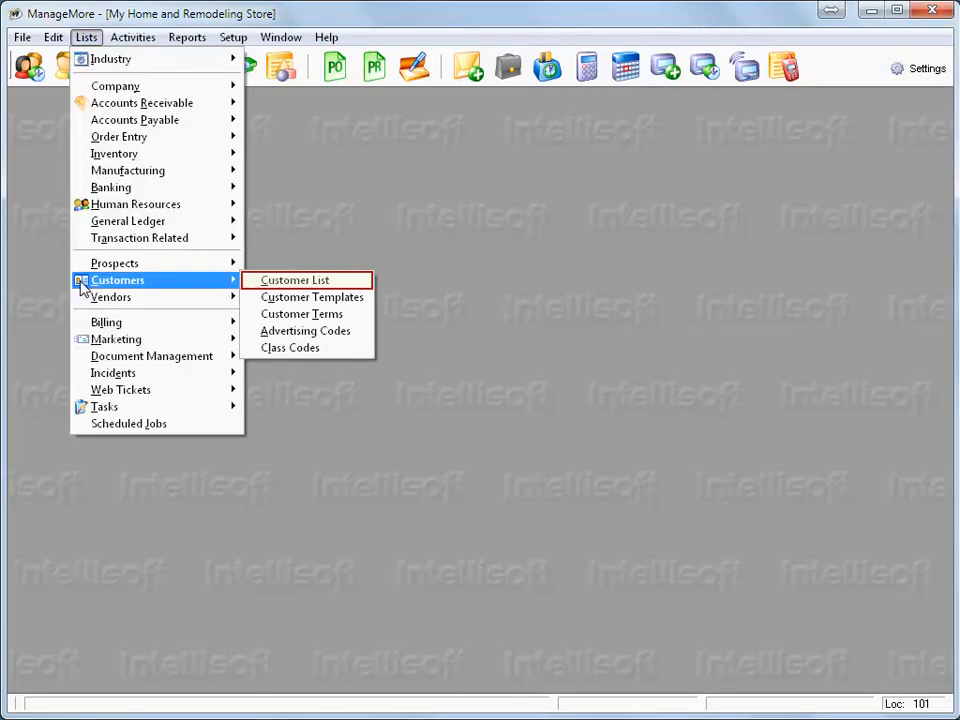
pyautogui.click(254, 282)
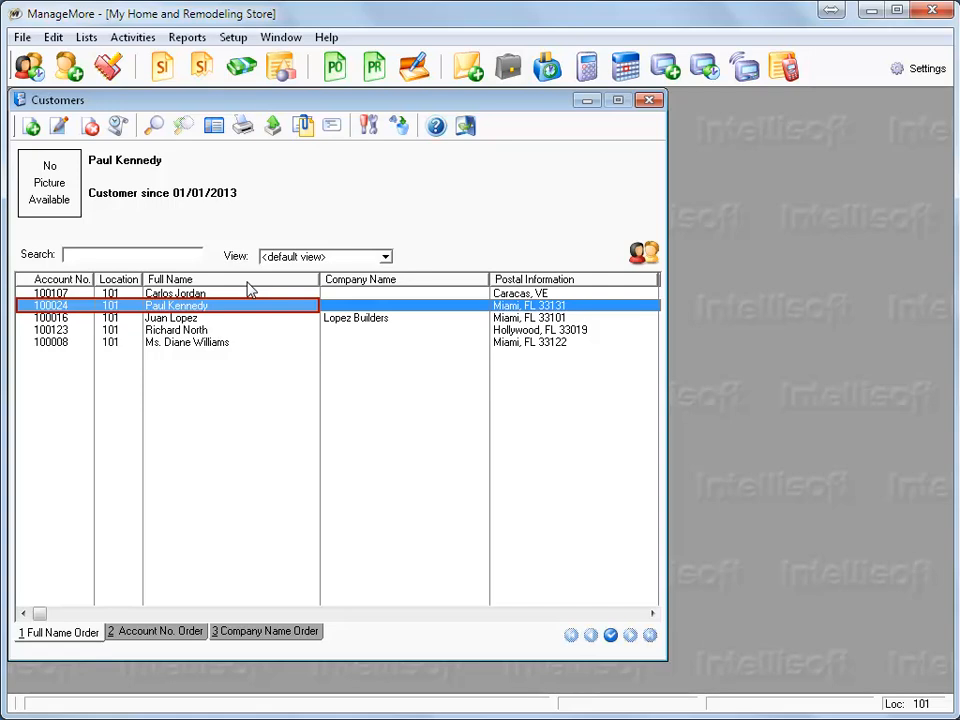
pyautogui.doubleClick(27, 312)
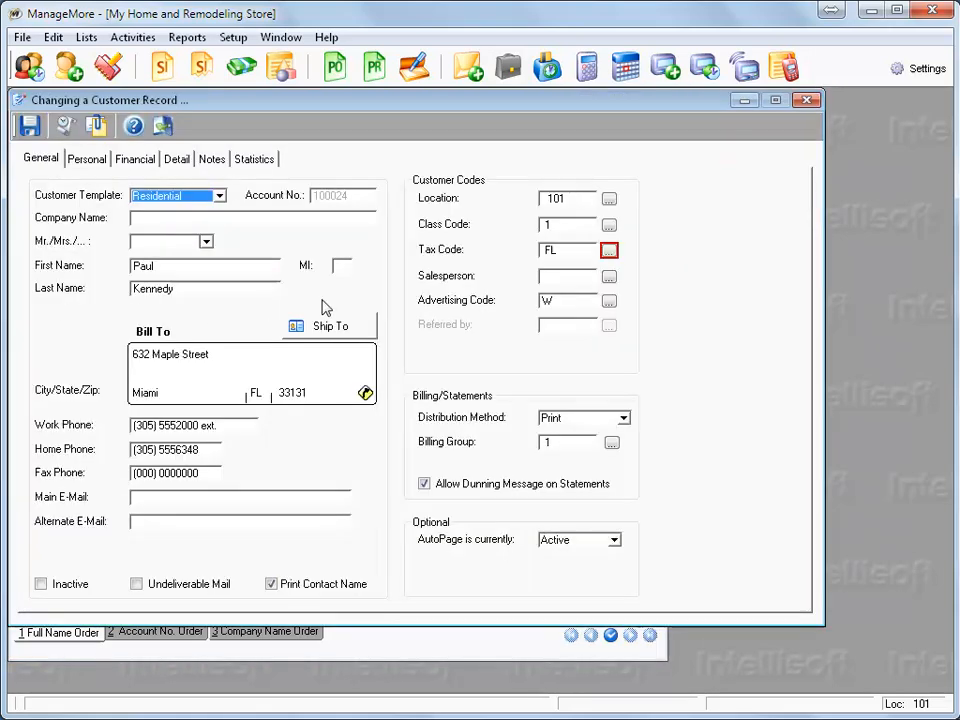
pyautogui.click(609, 251)
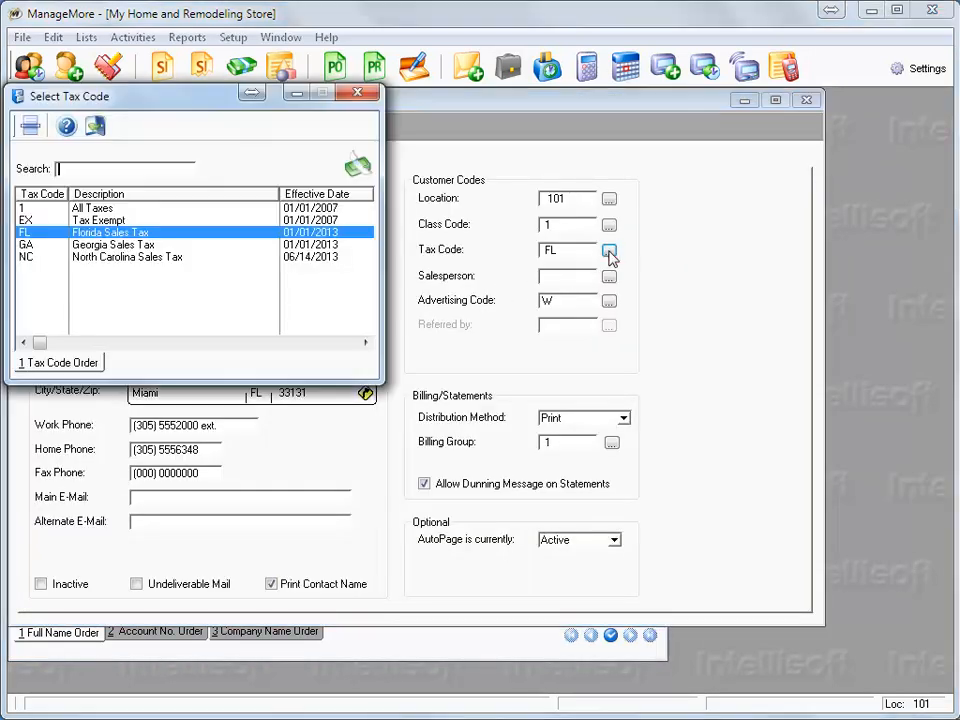
pyautogui.press('Up')
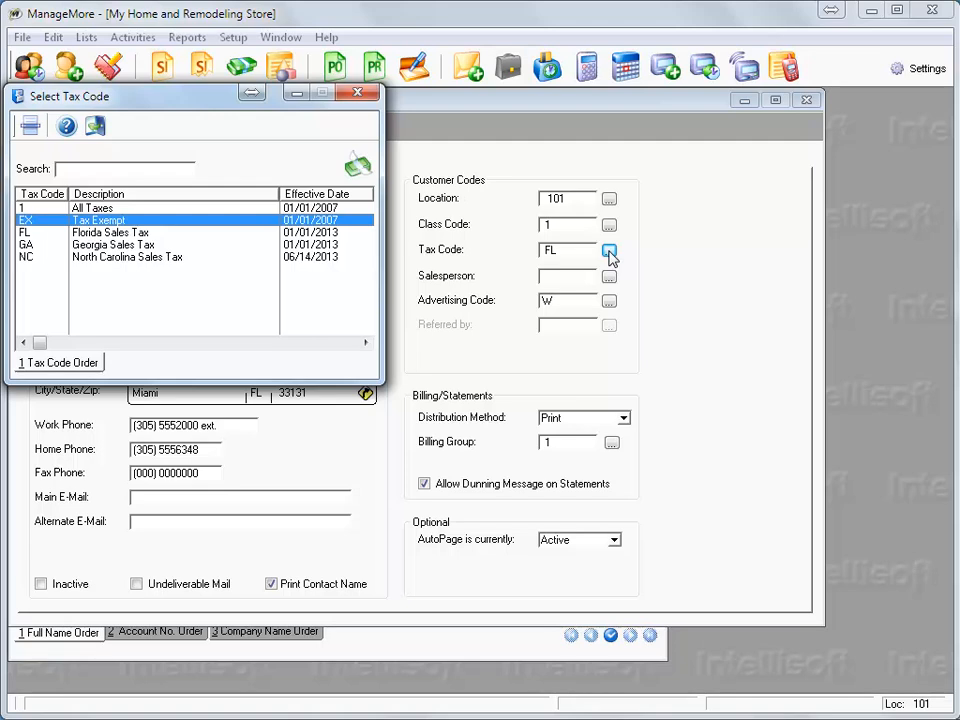
pyautogui.doubleClick(135, 222)
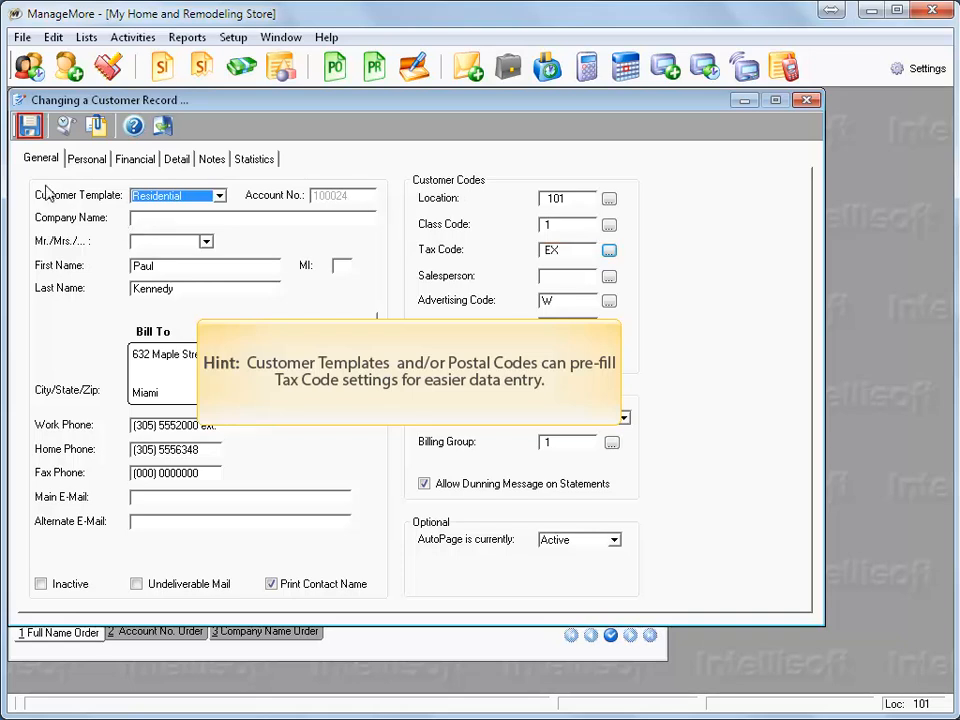
pyautogui.click(29, 126)
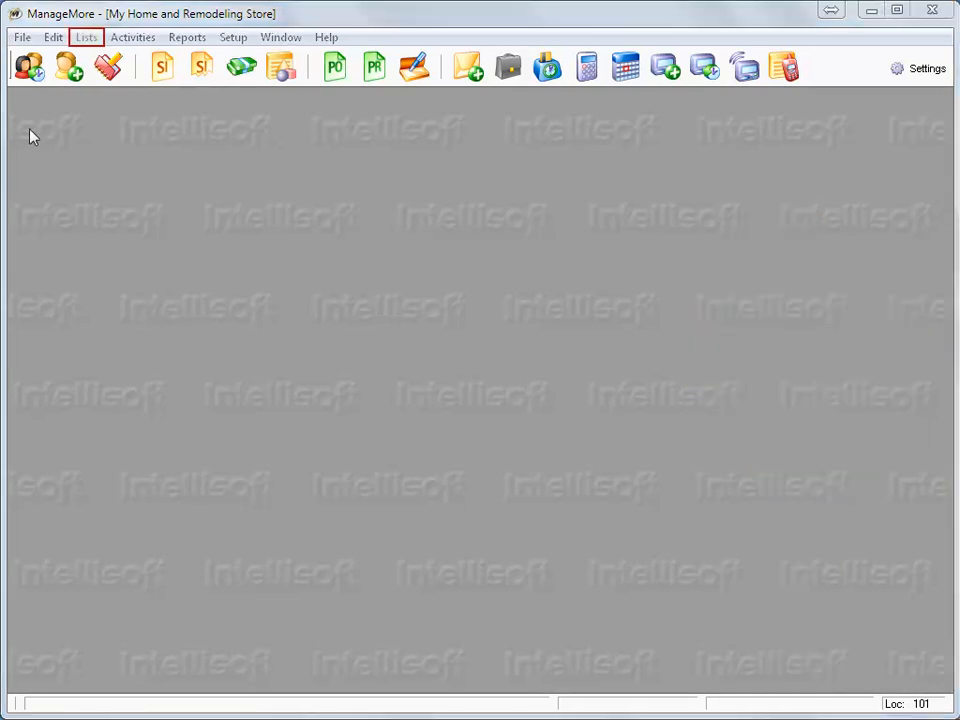
# Enable invoice calculation with State Tax for the Supertrack inventory item GE Free-Standing Electric Range - 30 in., save the record and close the list
pyautogui.click(86, 40)
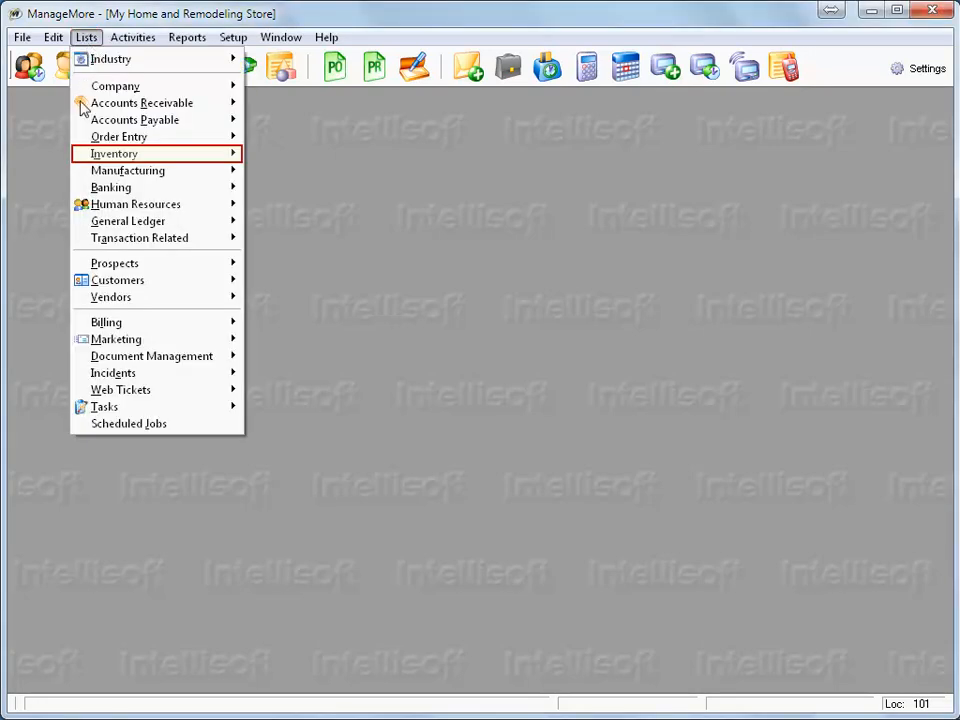
pyautogui.moveTo(83, 160)
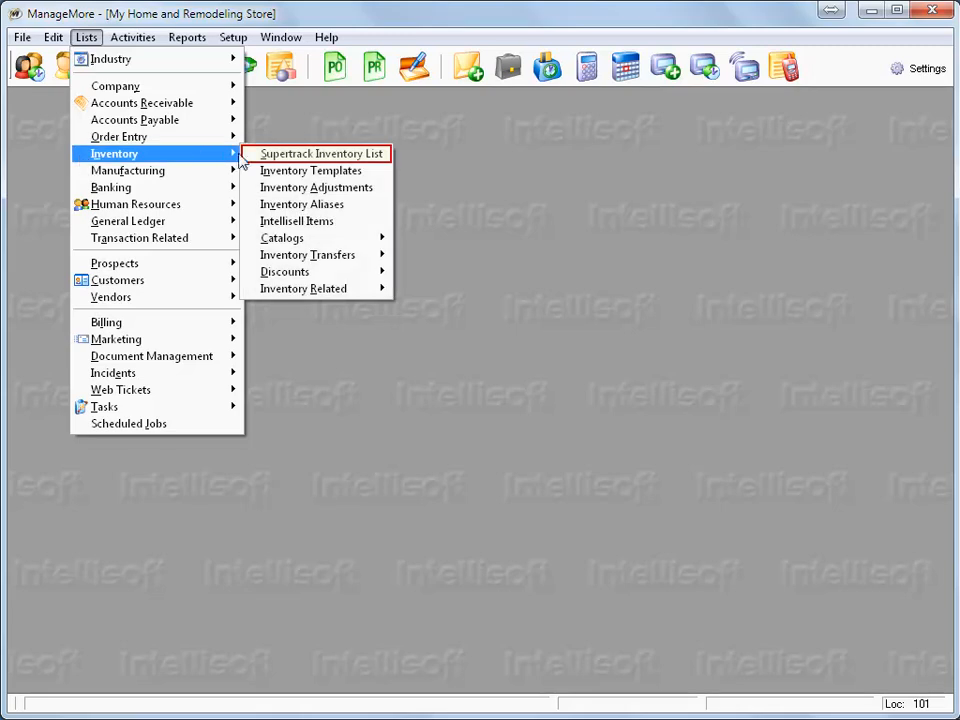
pyautogui.click(253, 158)
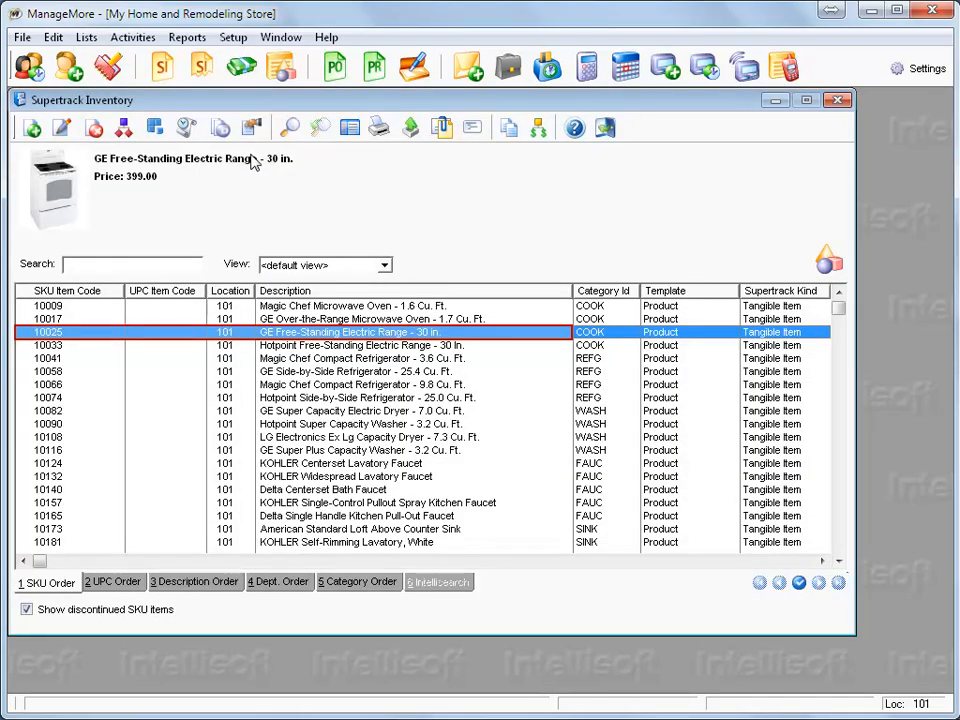
pyautogui.doubleClick(66, 334)
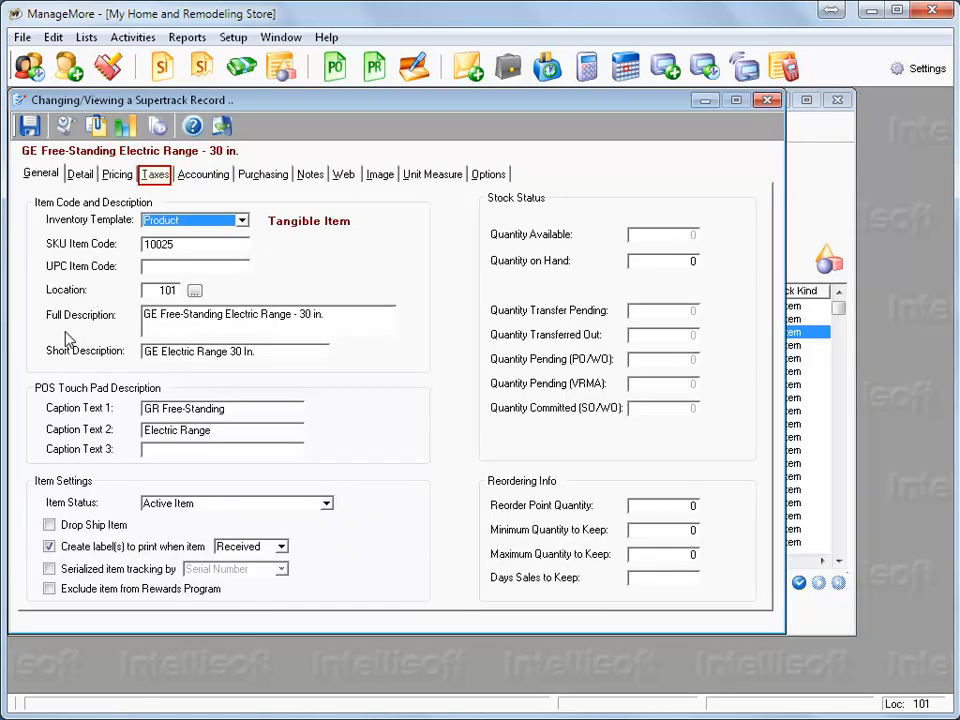
pyautogui.click(155, 180)
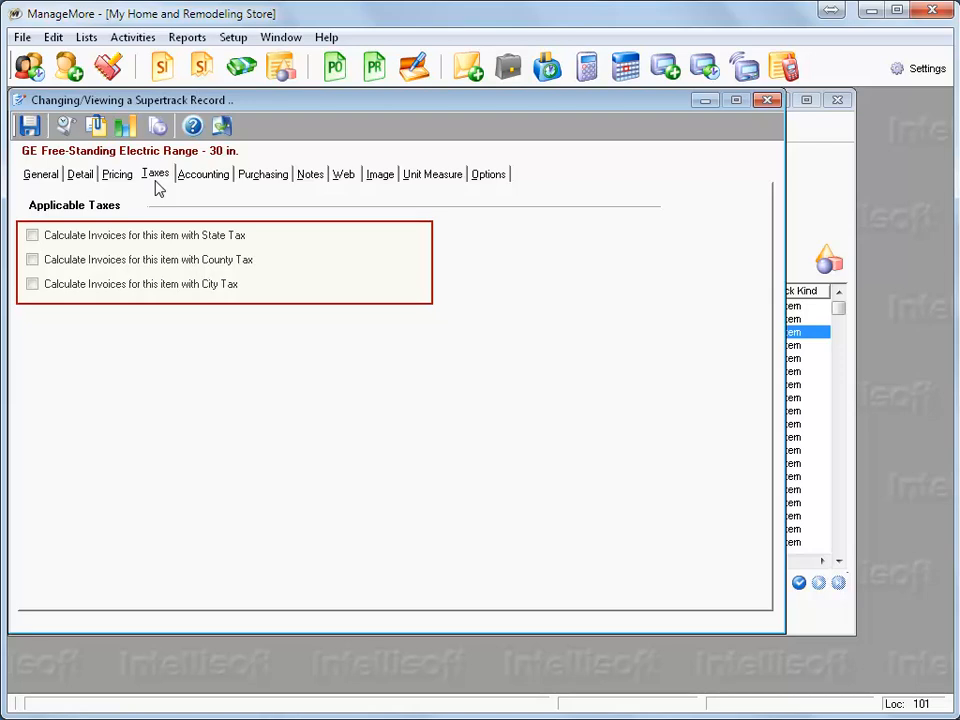
pyautogui.click(32, 235)
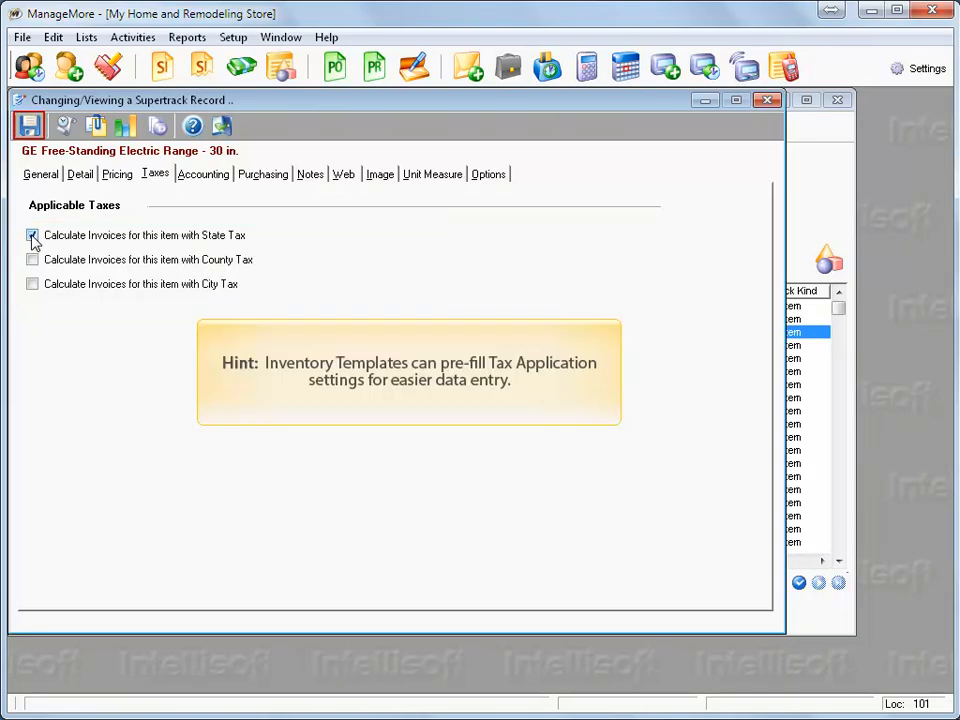
pyautogui.click(28, 125)
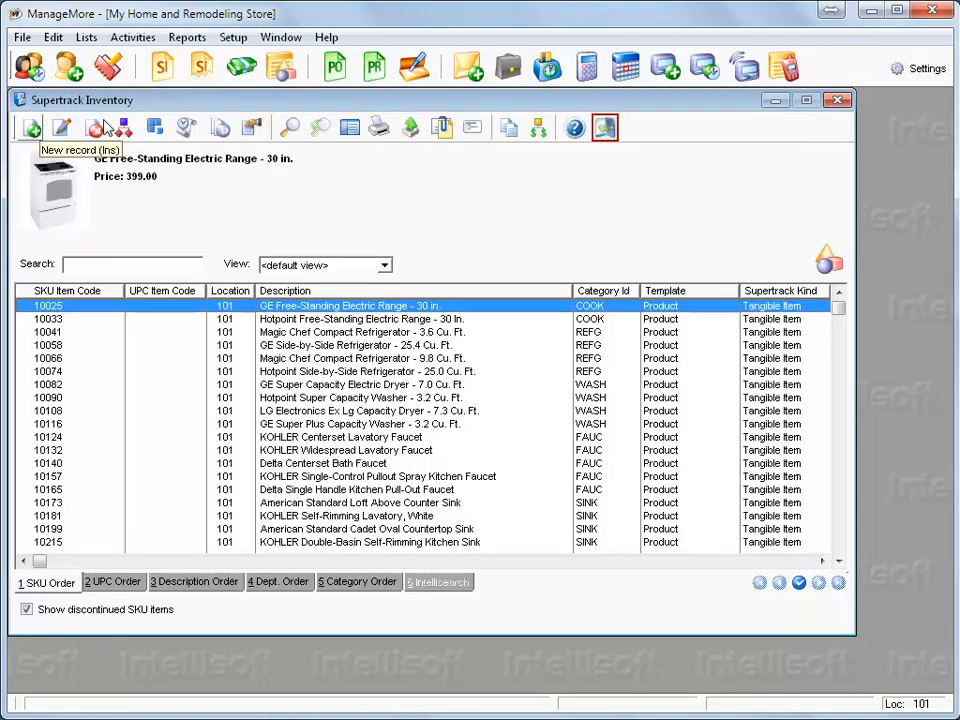
pyautogui.click(605, 127)
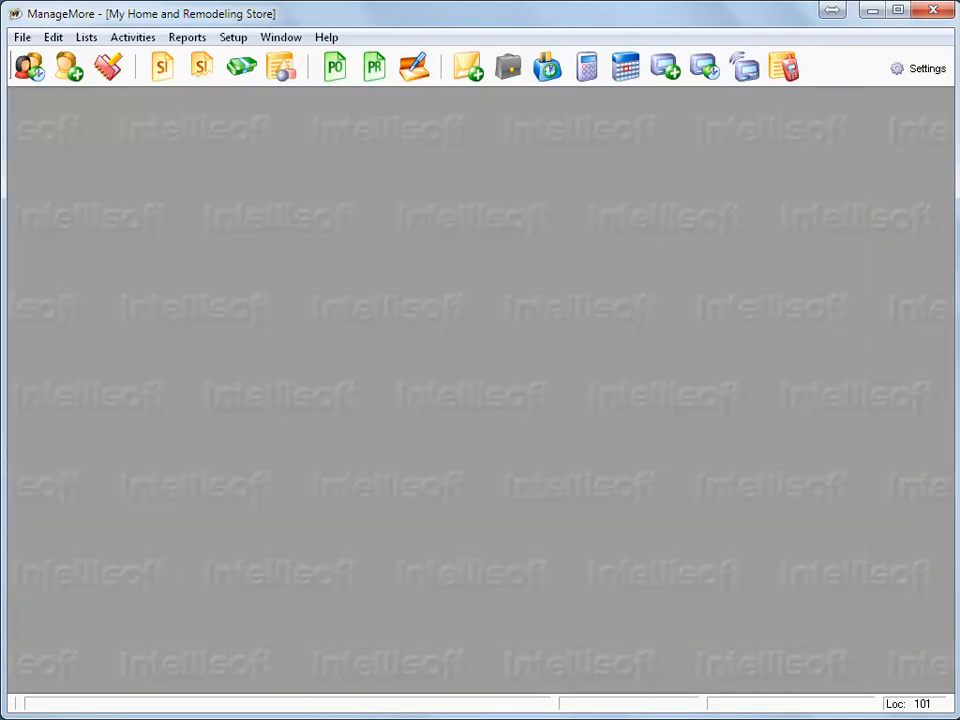